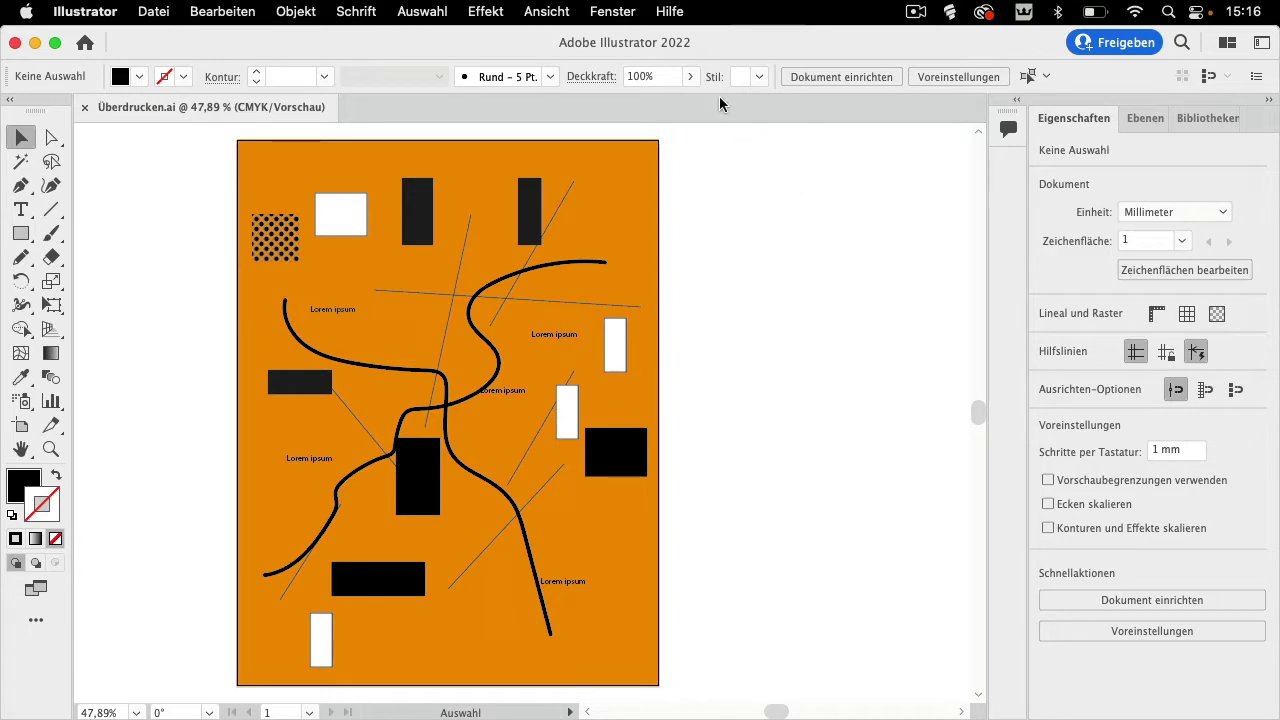
Step: Open the Separationenvorschau panel from the Fenster menu and place it beside the poster artboard
left_click(613, 11)
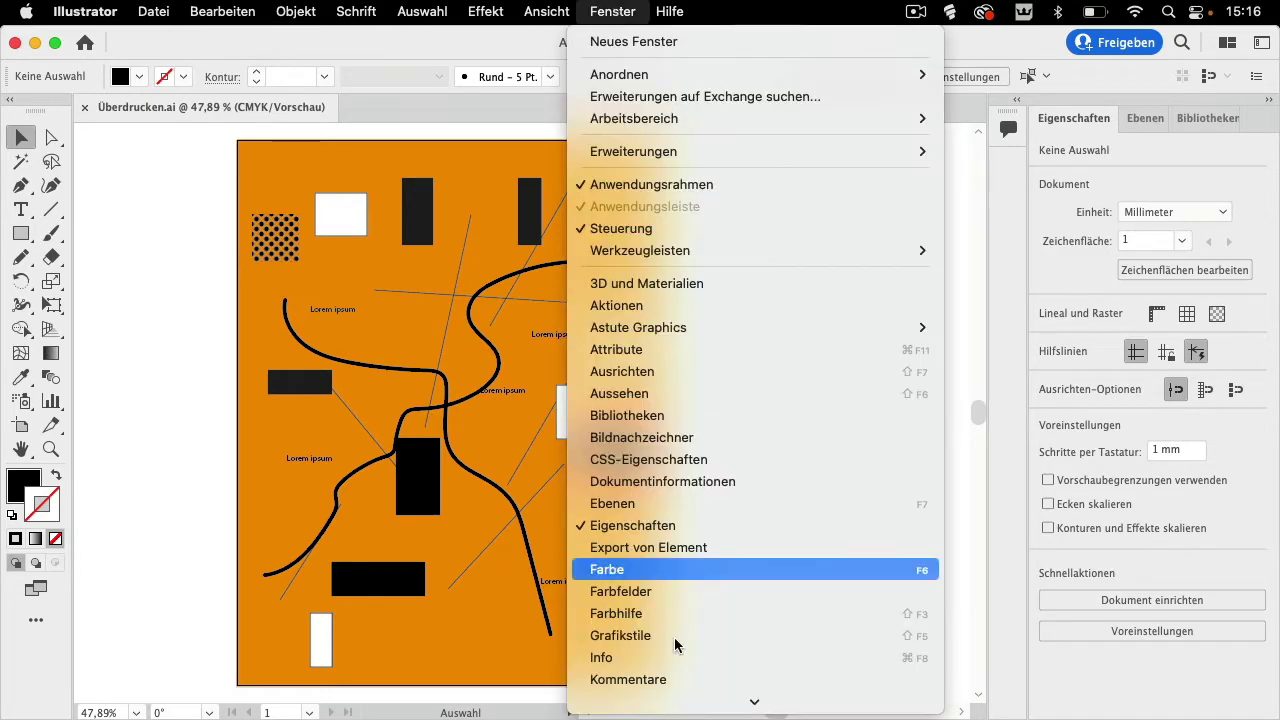
scroll(700, 569, "down", 5)
scroll(700, 569, "down", 3)
left_click(703, 547)
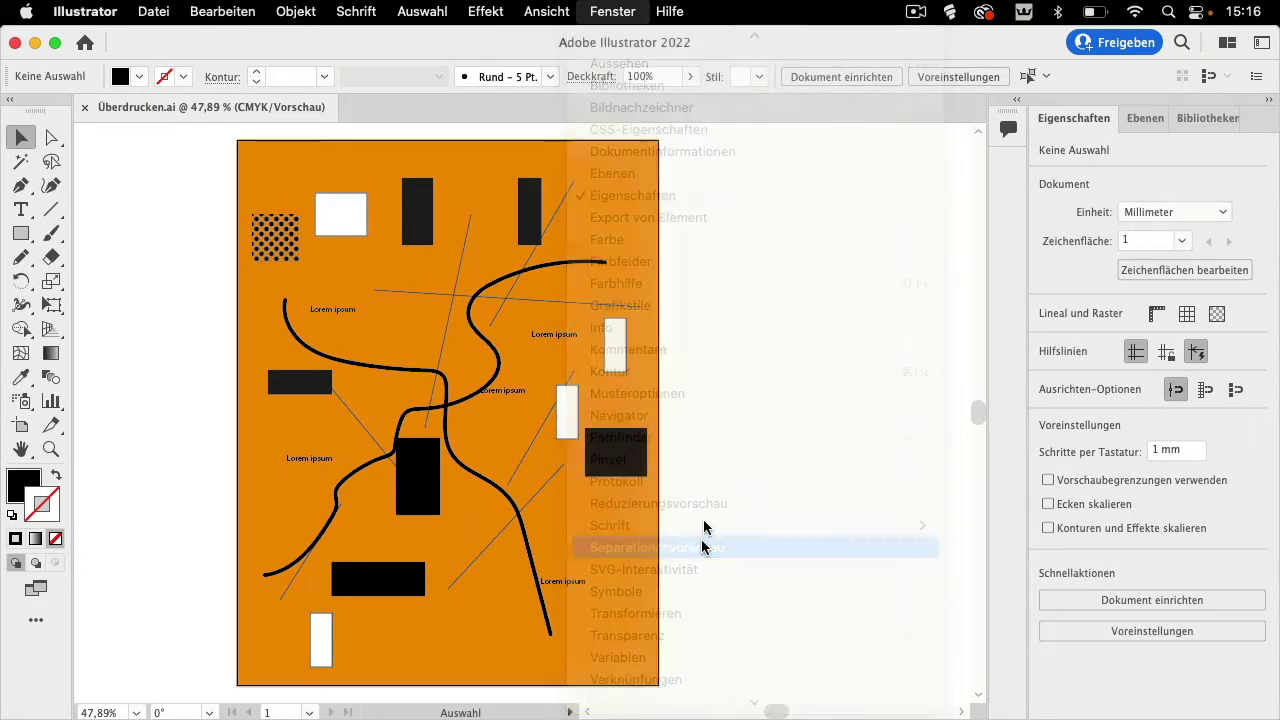
left_click_drag(849, 155, 795, 146)
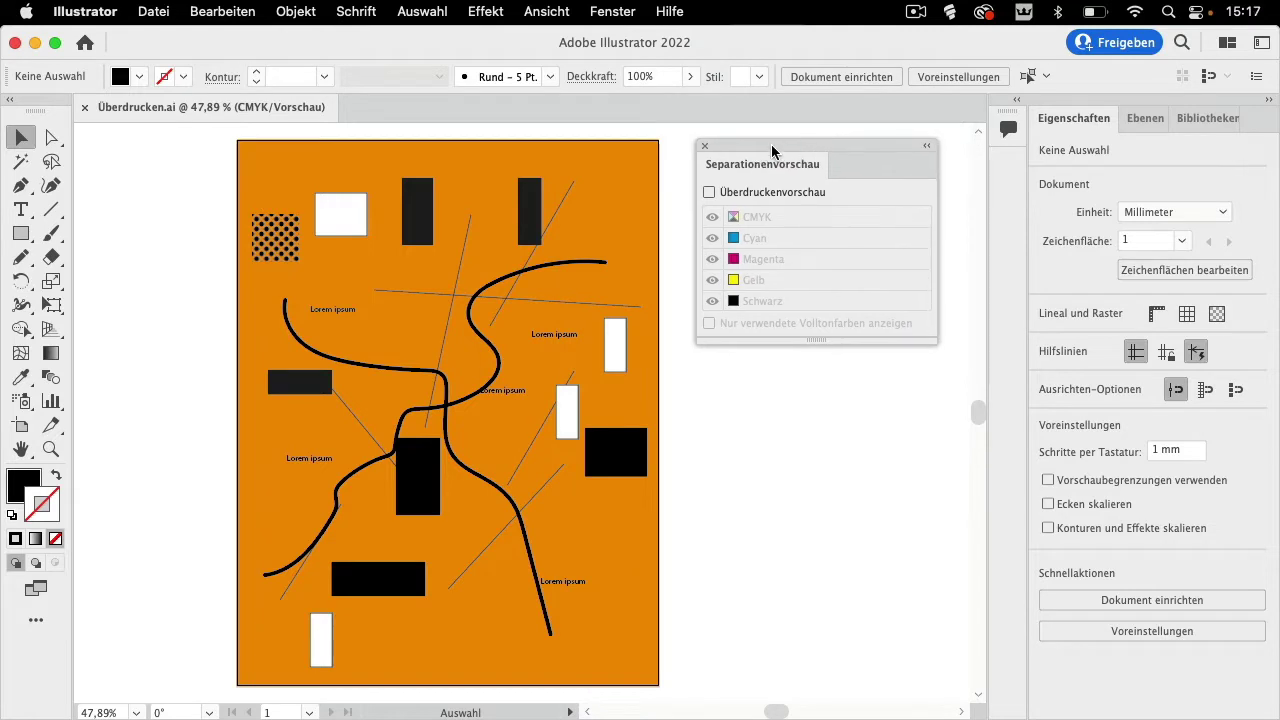
Step: Enable Überdruckenvorschau and hide the Schwarz plate, leaving only Cyan, Magenta and Gelb visible
left_click(709, 192)
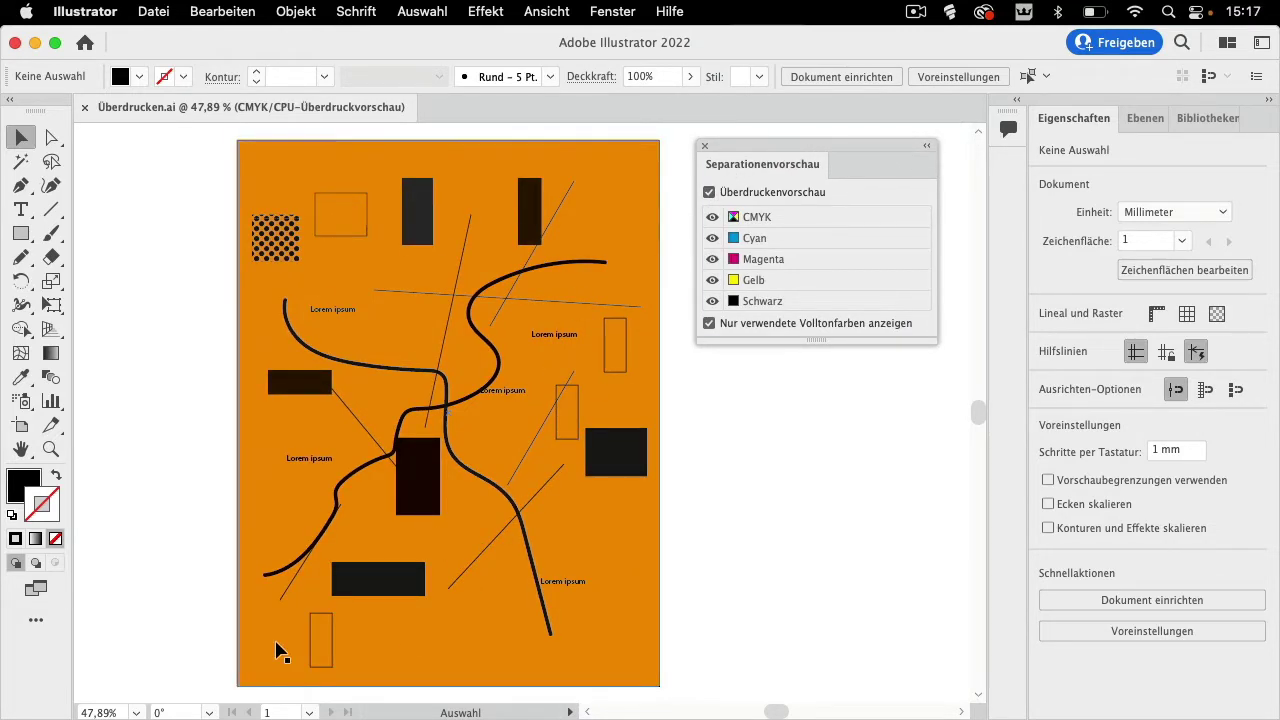
left_click(712, 301)
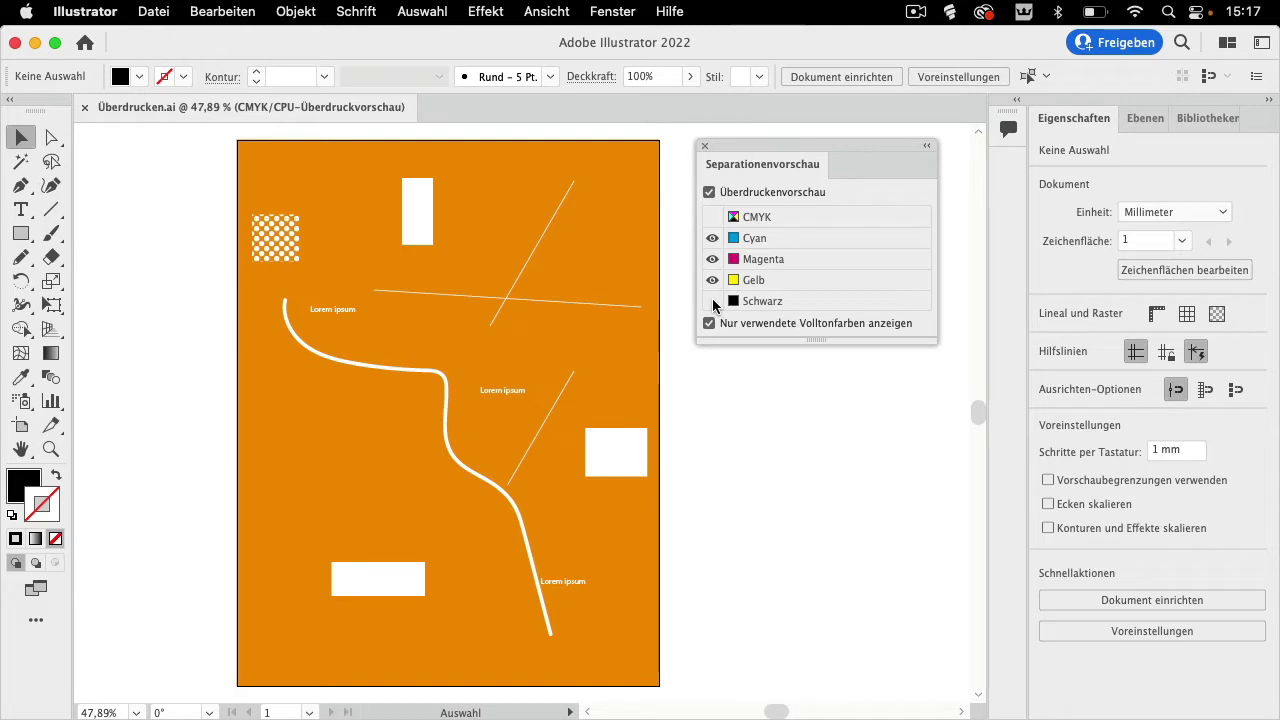
left_click_drag(778, 149, 916, 152)
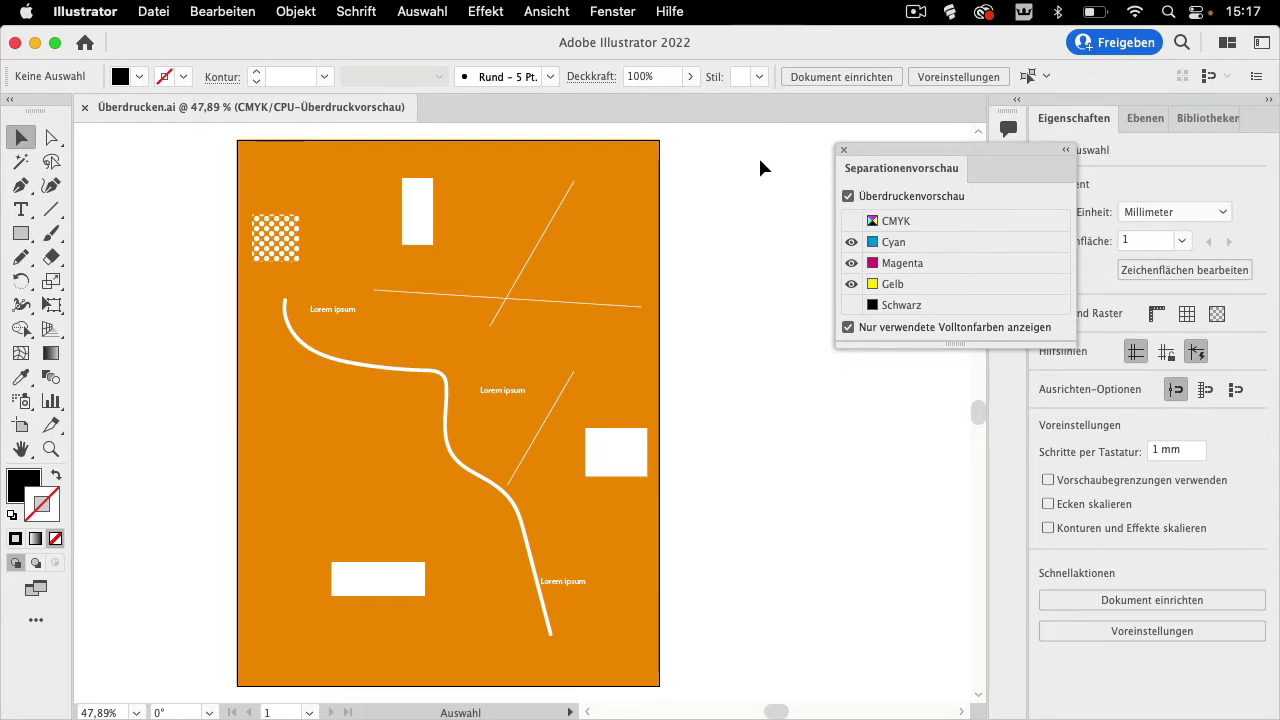
Step: Apply Schwarz überdrucken to all artwork: add black at 100% for fill and stroke, then deselect
key("cmd+a")
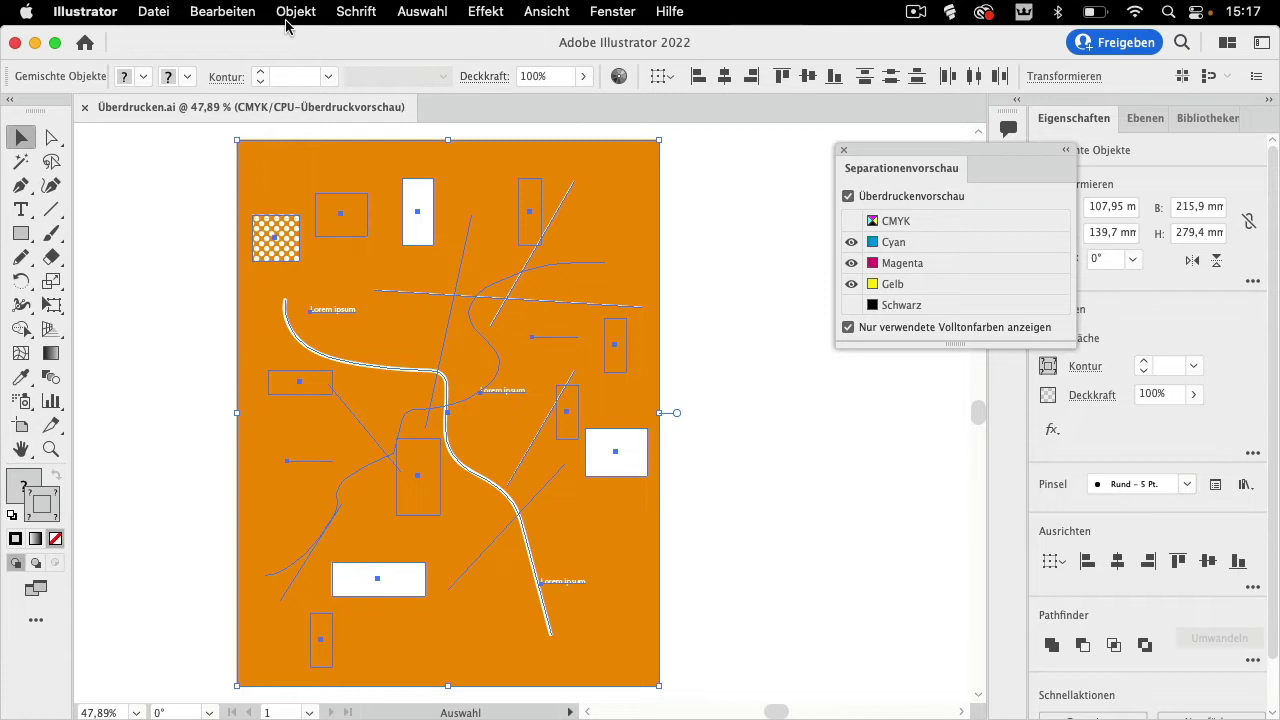
left_click(224, 16)
mouse_move(245, 404)
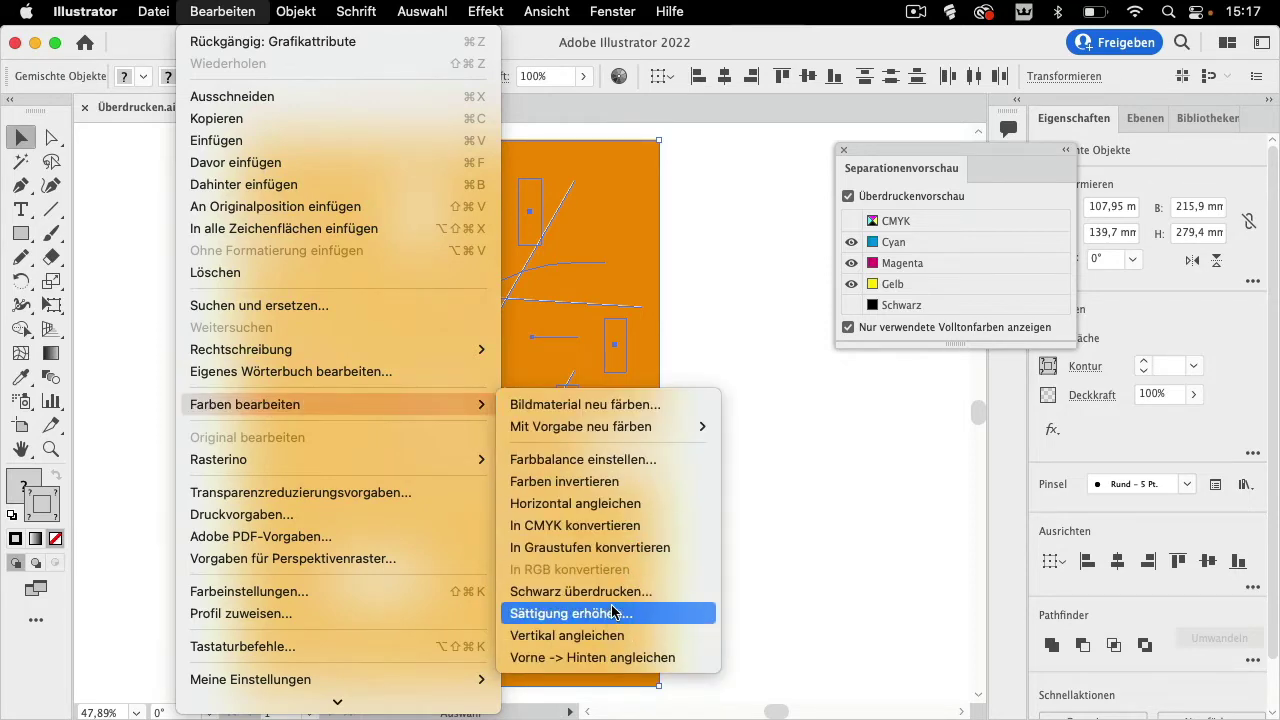
left_click(619, 598)
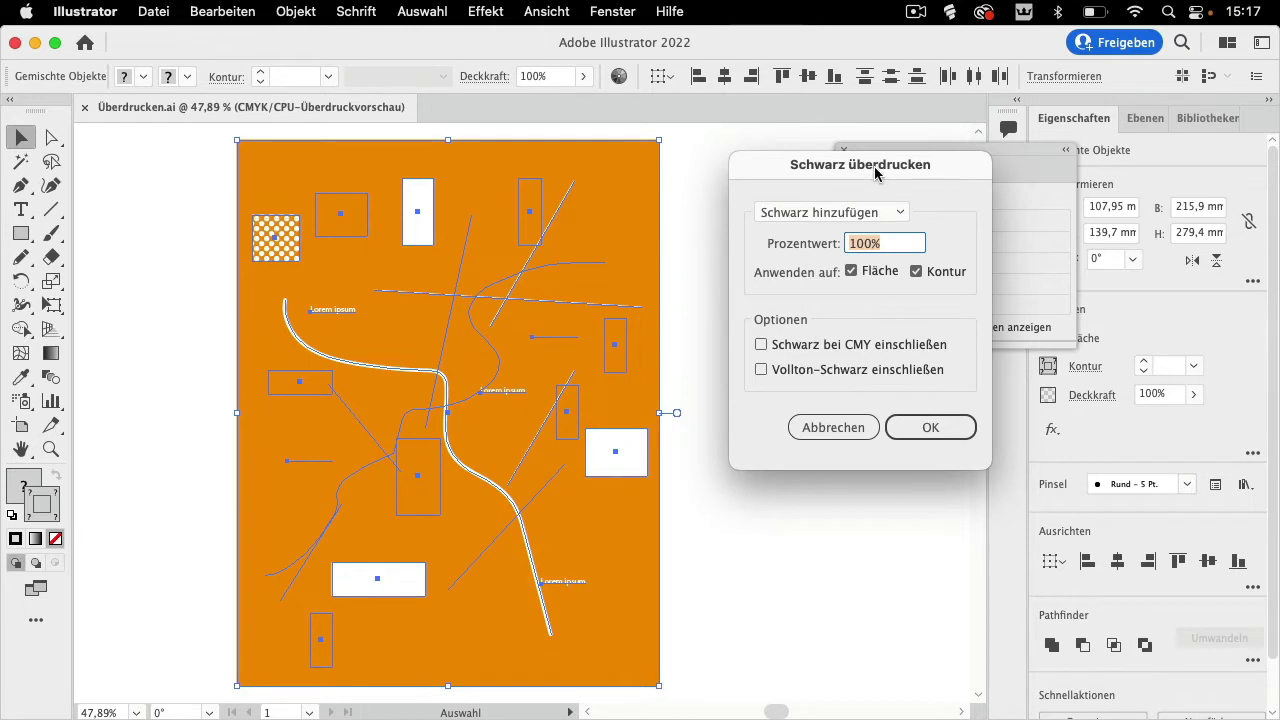
left_click_drag(870, 170, 690, 224)
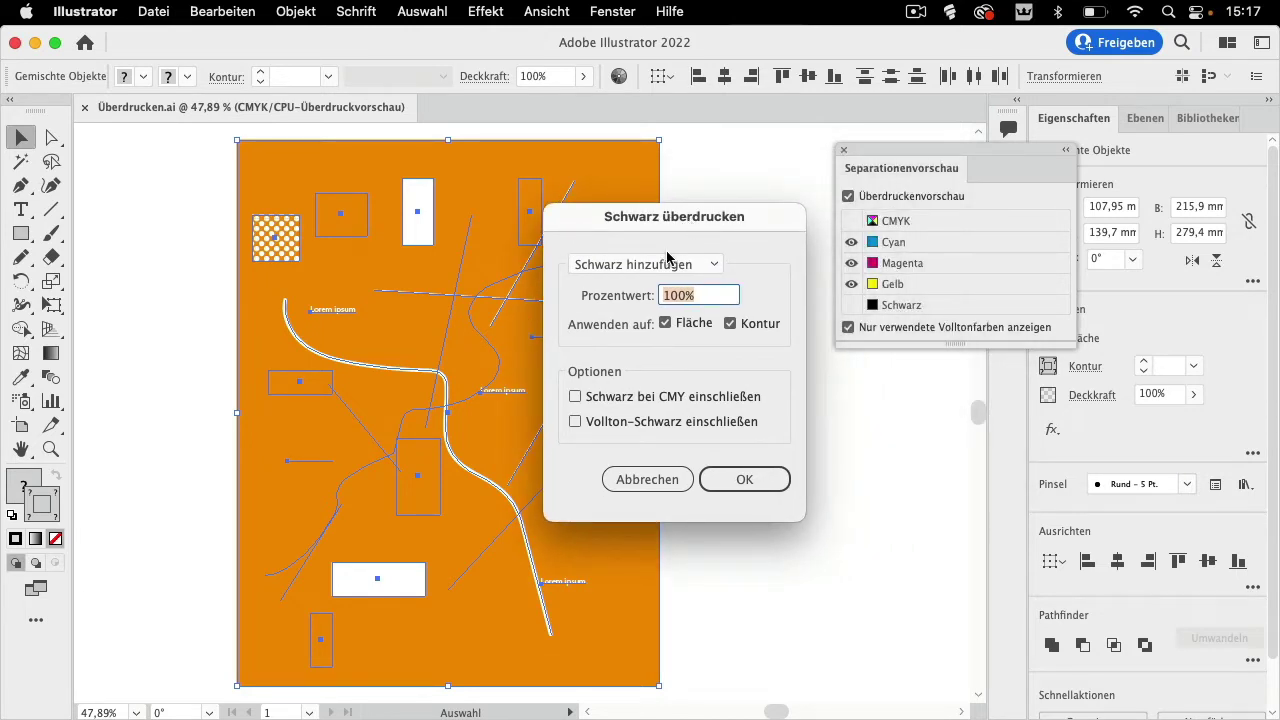
left_click(636, 266)
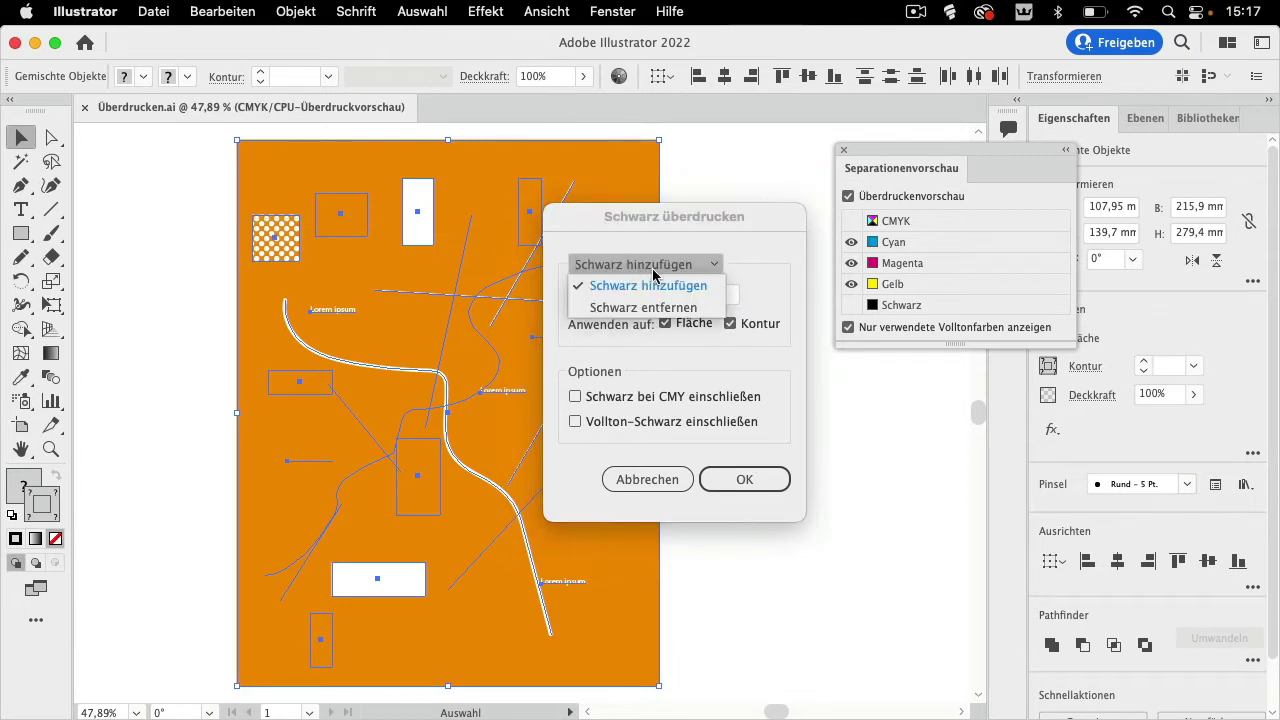
left_click(654, 286)
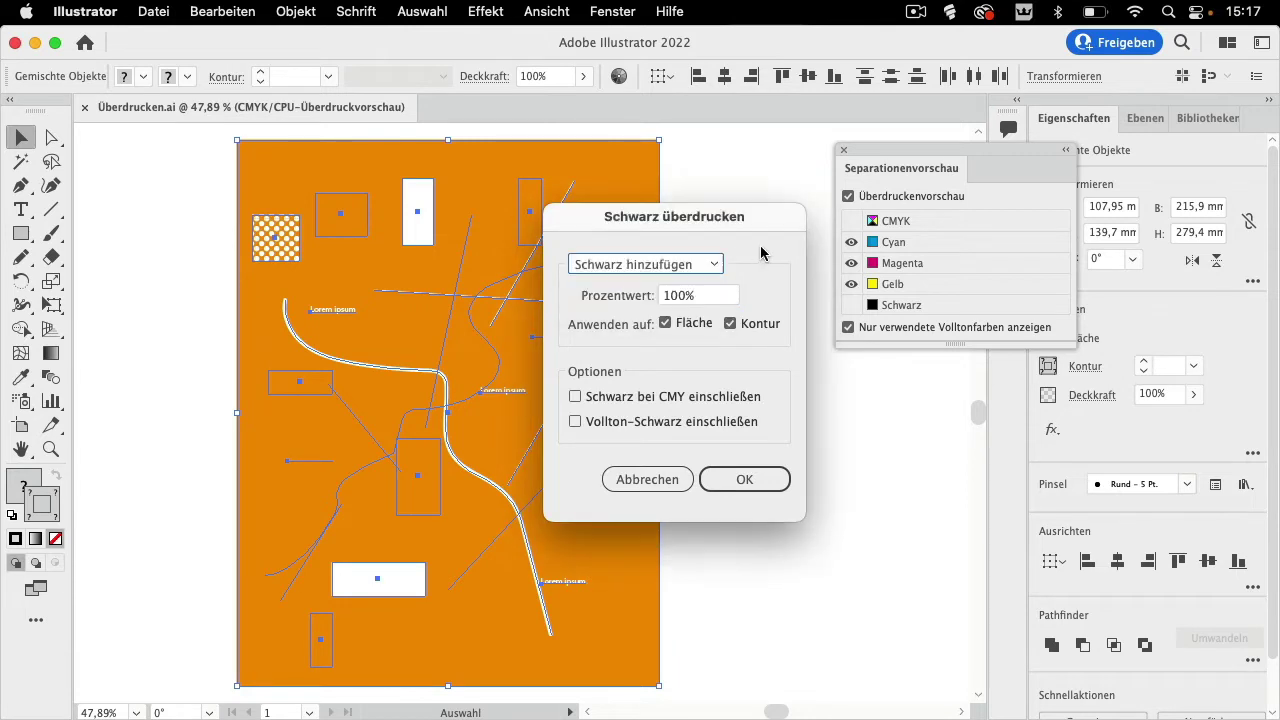
left_click(717, 294)
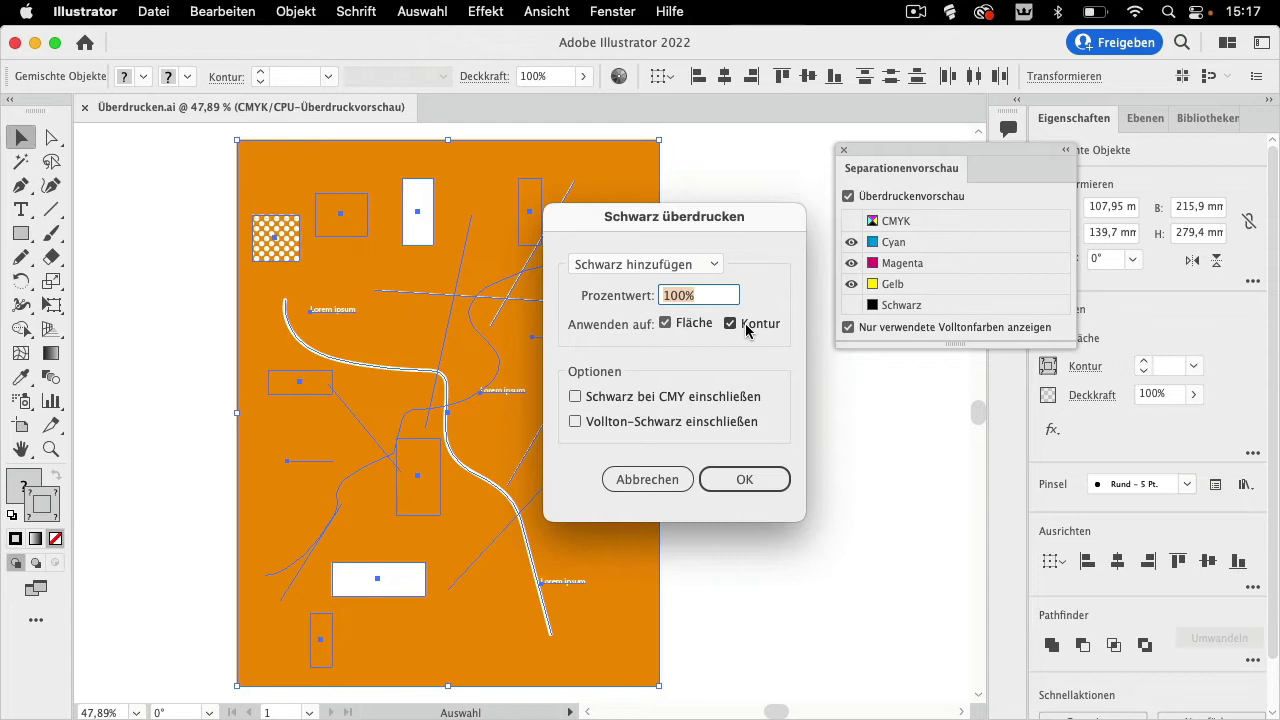
left_click(745, 480)
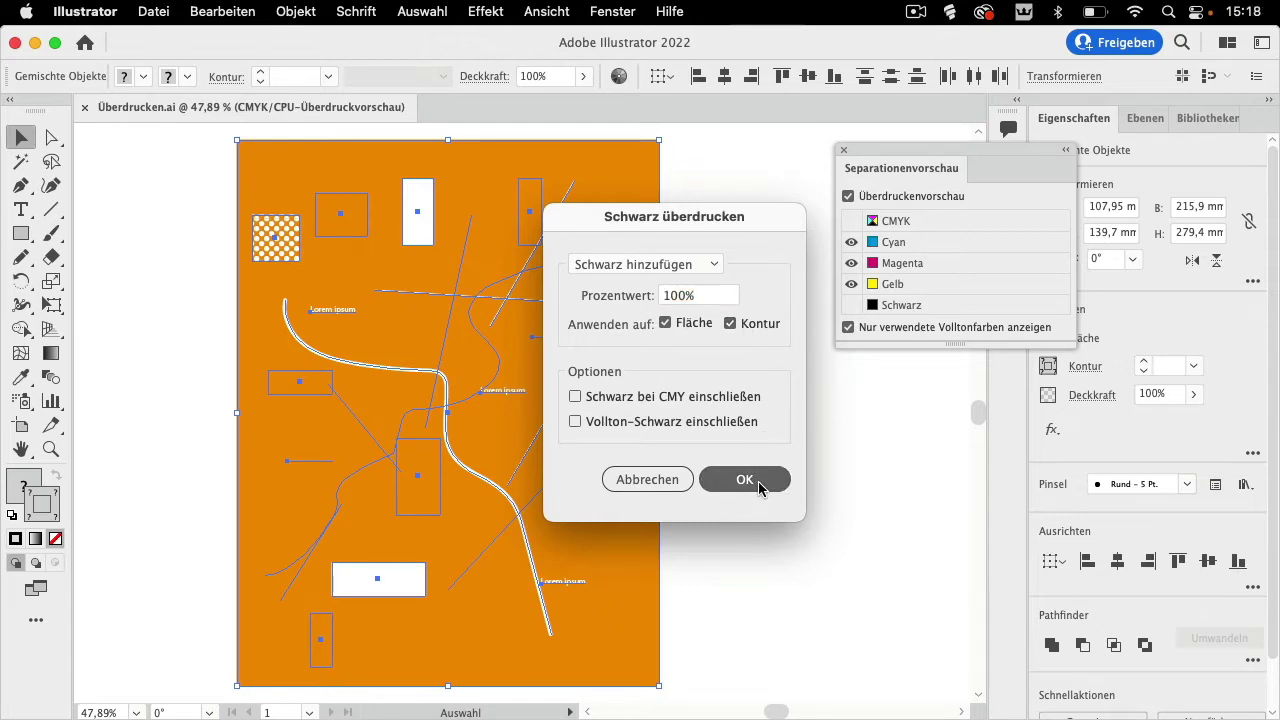
left_click(770, 433)
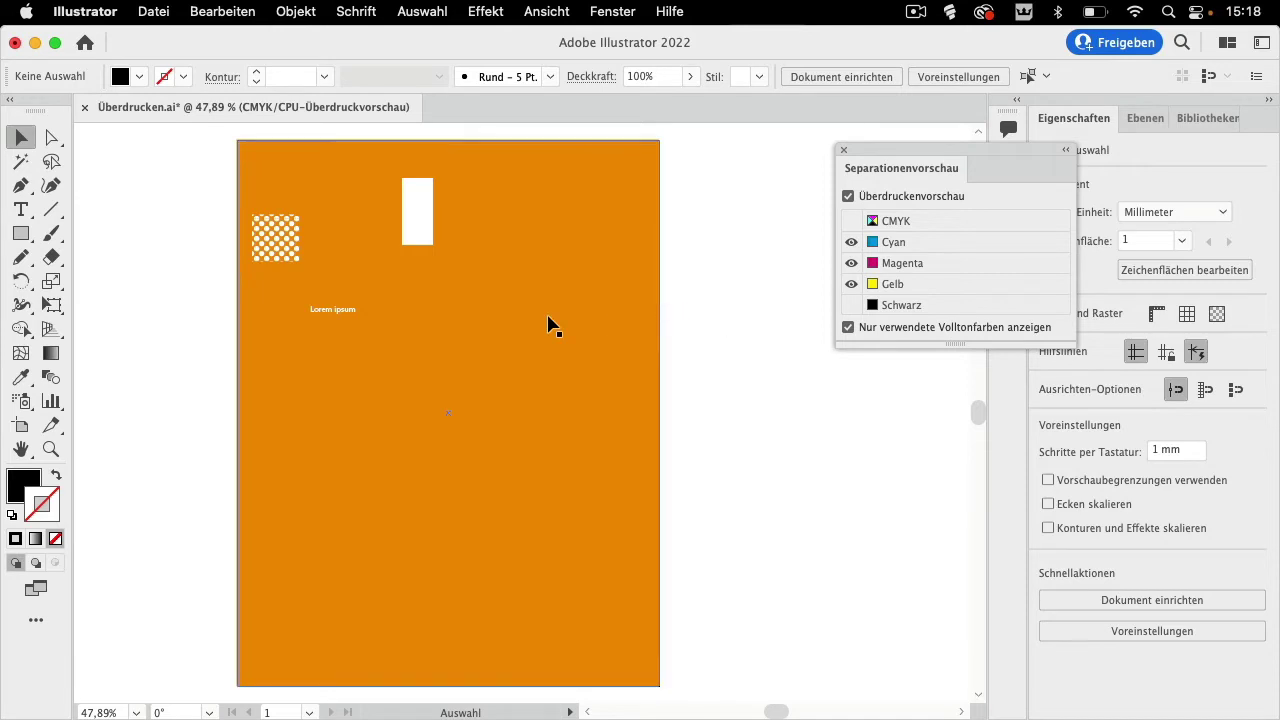
Step: Select the dotted and white rectangles, then show the expanded Farbe panel with CMYK sliders
left_click(288, 256)
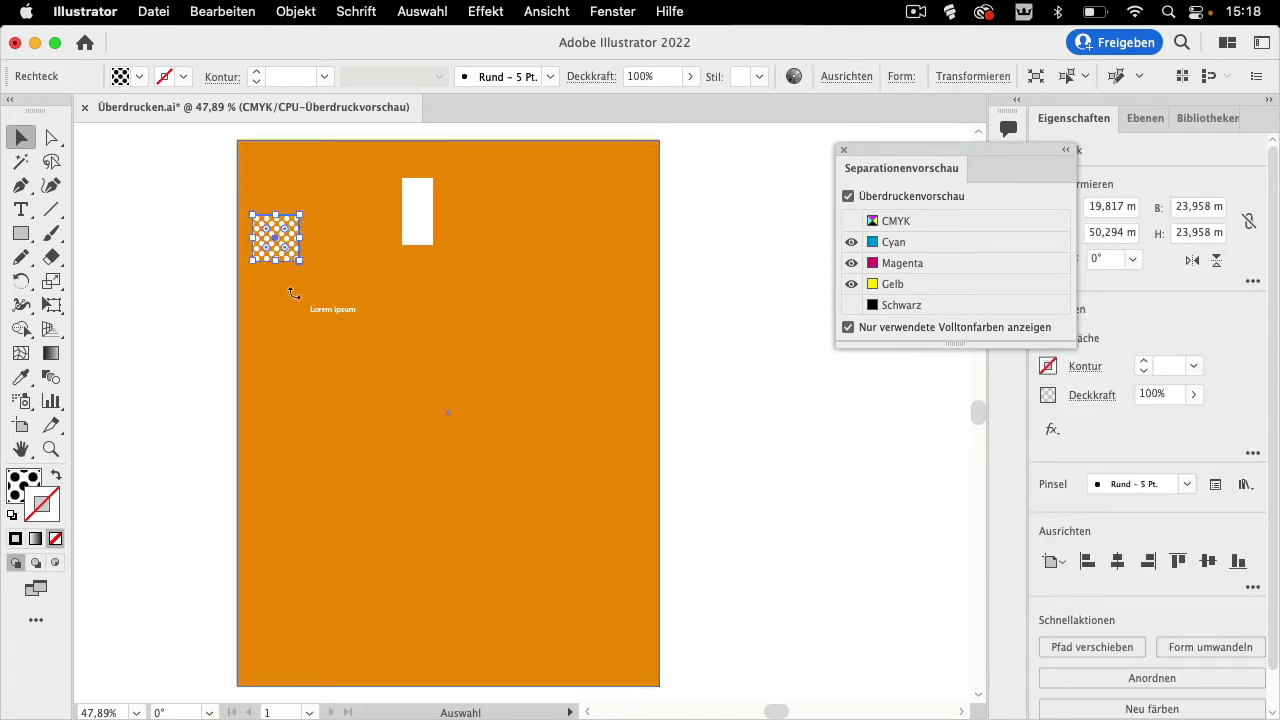
left_click(421, 243)
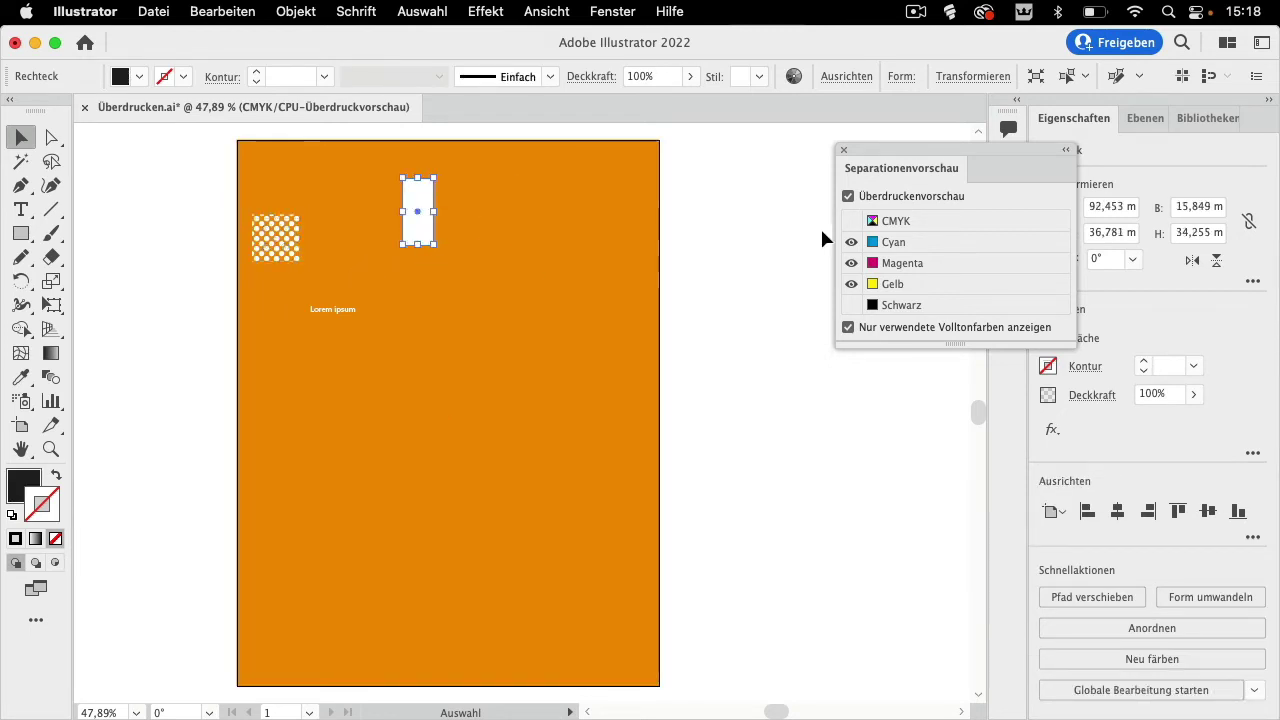
left_click(615, 12)
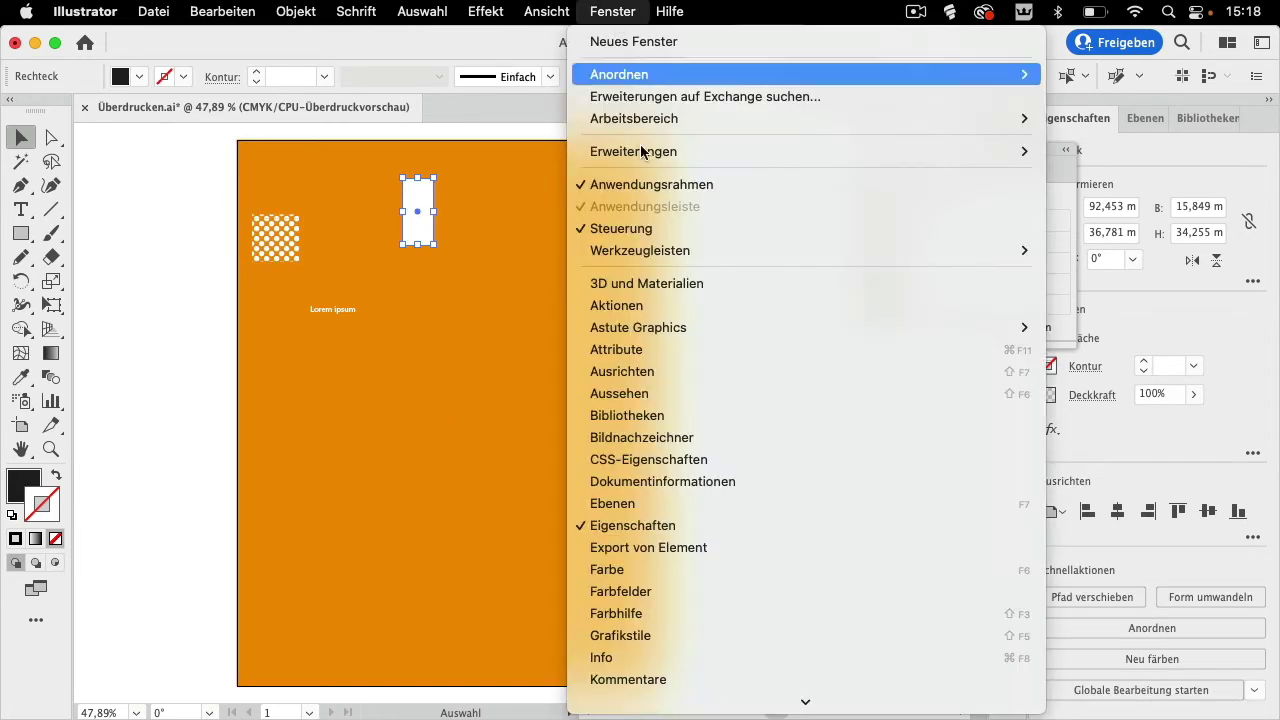
left_click(663, 569)
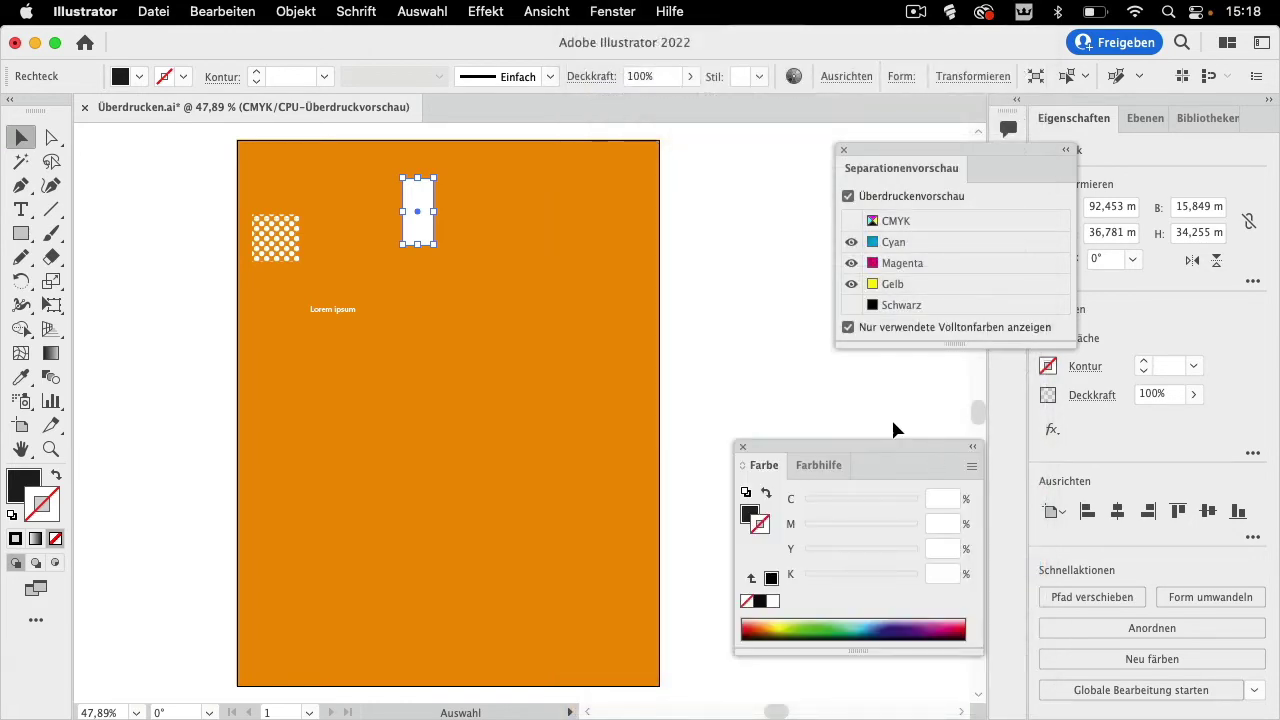
left_click_drag(865, 446, 857, 400)
left_click(741, 467)
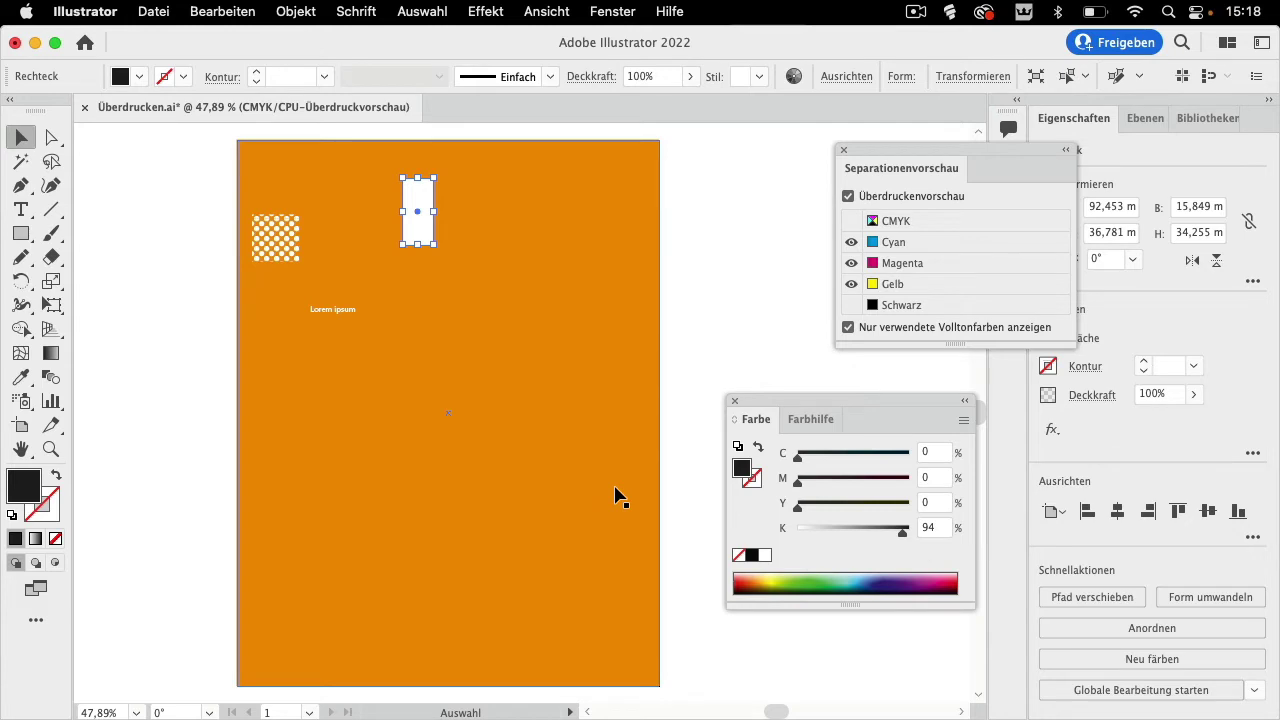
left_click(612, 11)
left_click(616, 349)
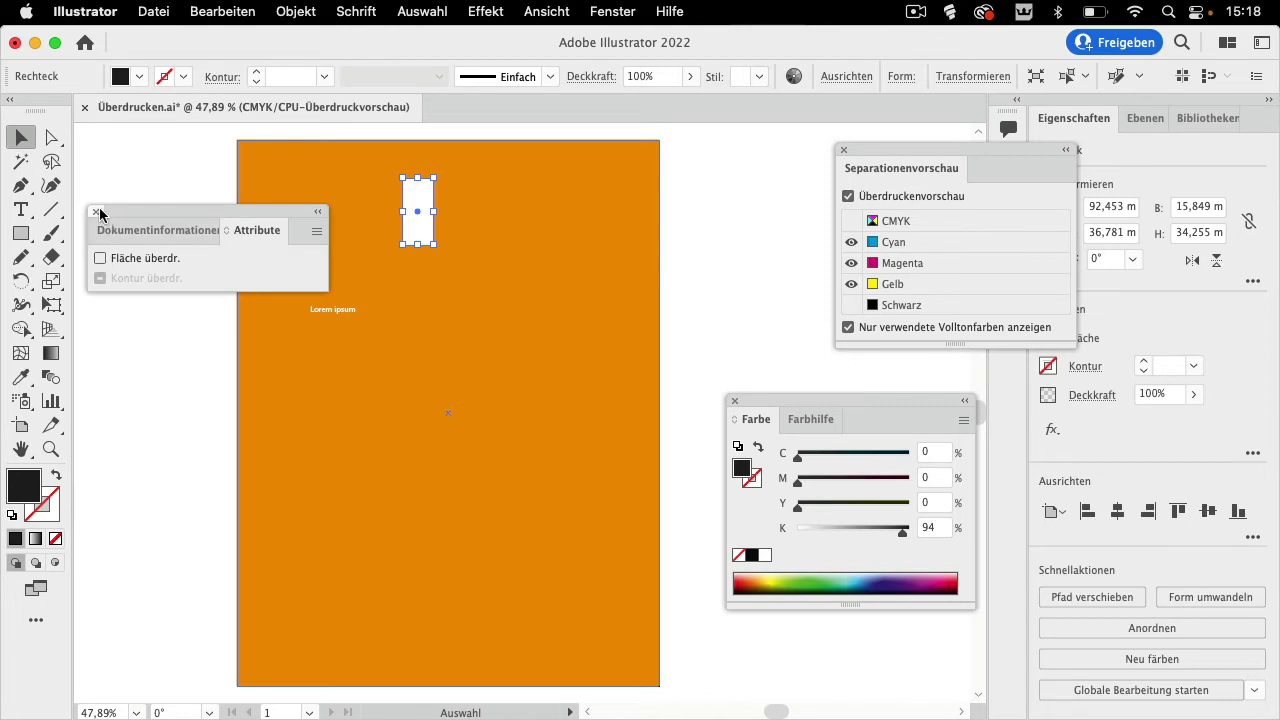
left_click(96, 212)
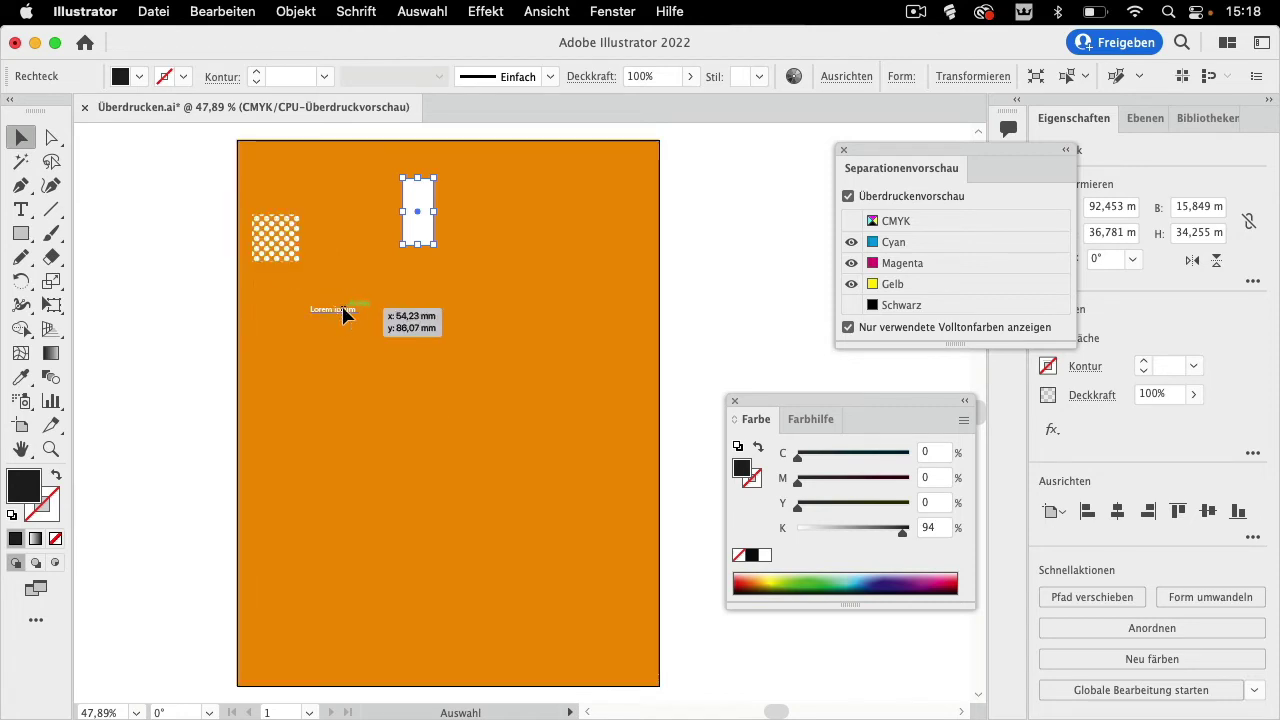
left_click(340, 310)
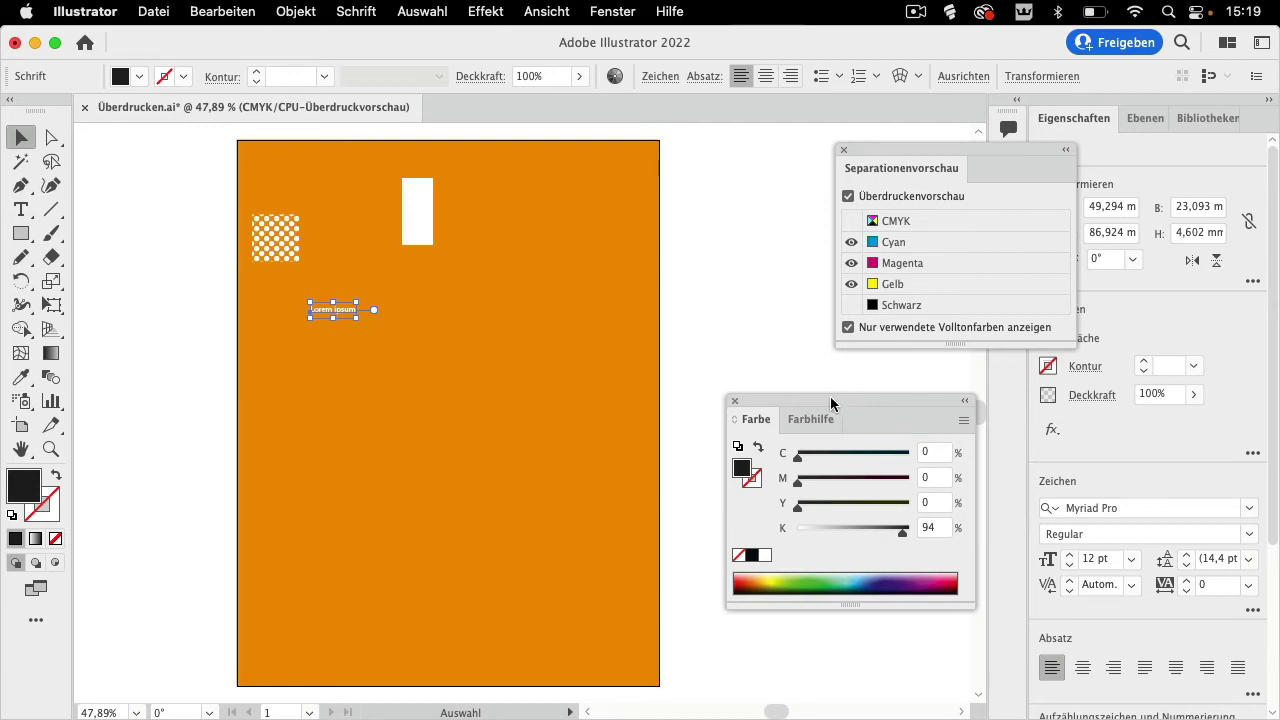
left_click(765, 331)
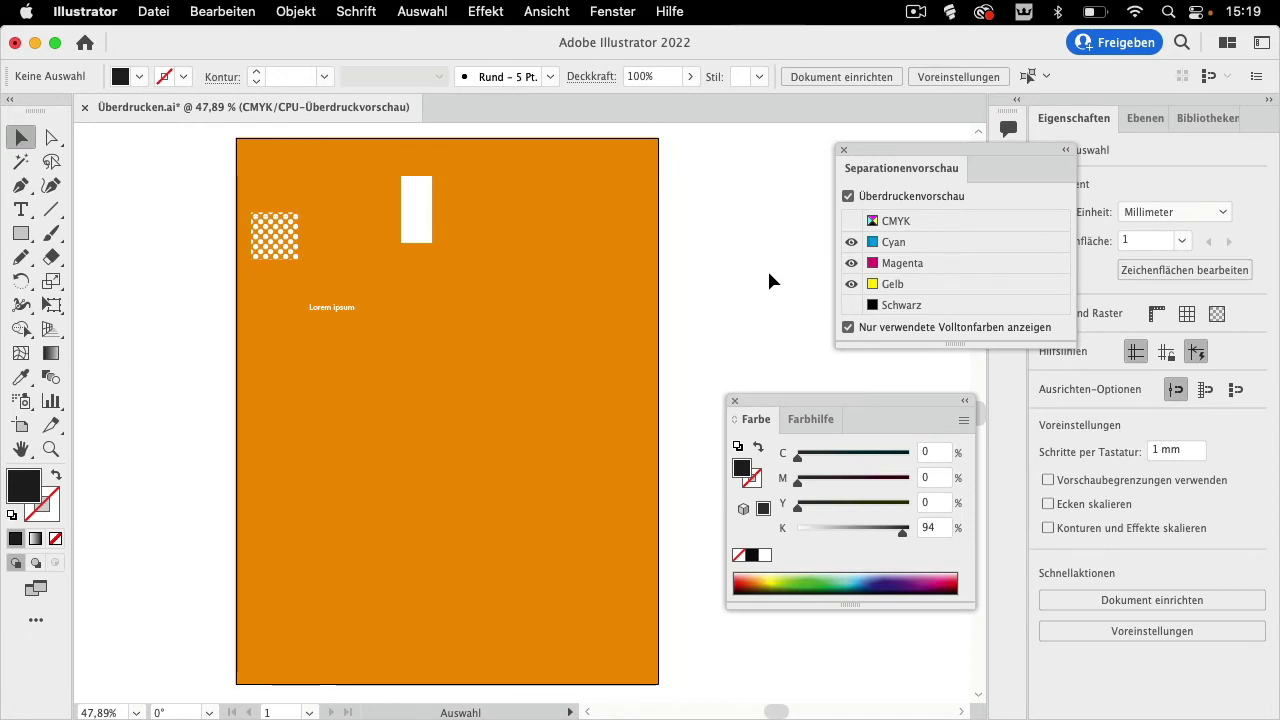
Step: Apply Schwarz überdrucken to all artwork set to Schwarz entfernen at 0%, then deselect
key("super+a")
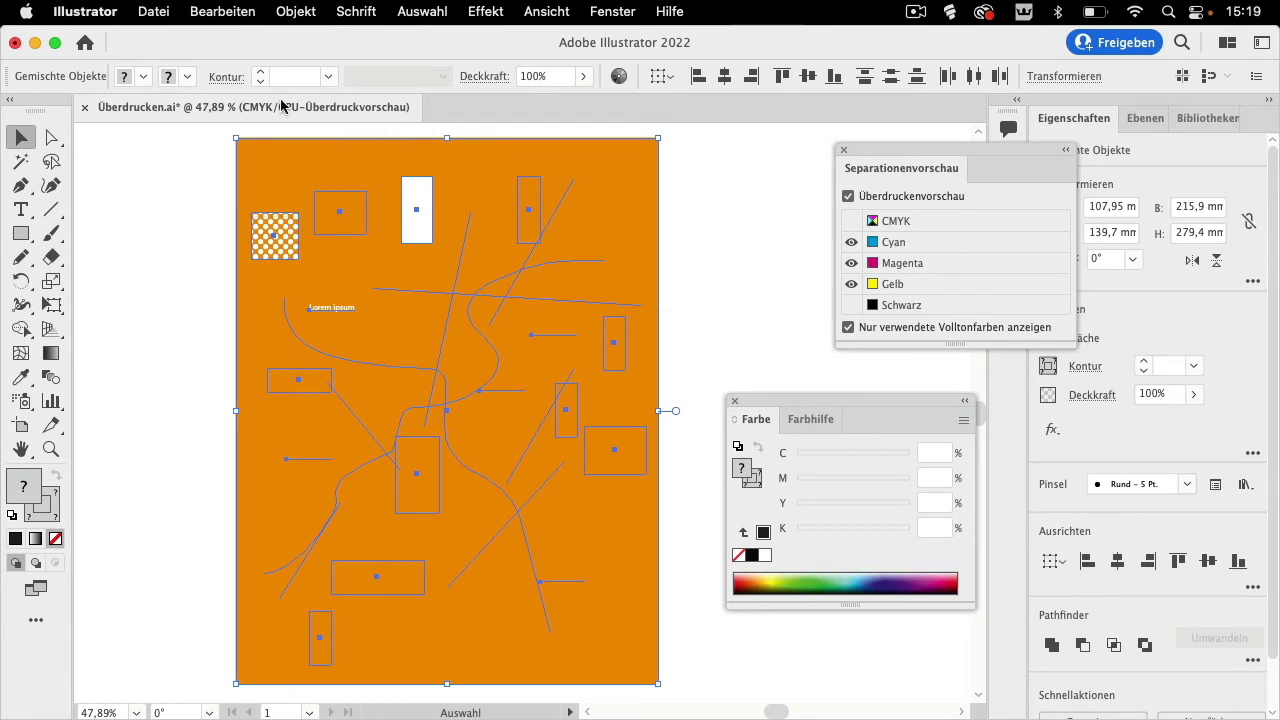
left_click(244, 12)
mouse_move(245, 404)
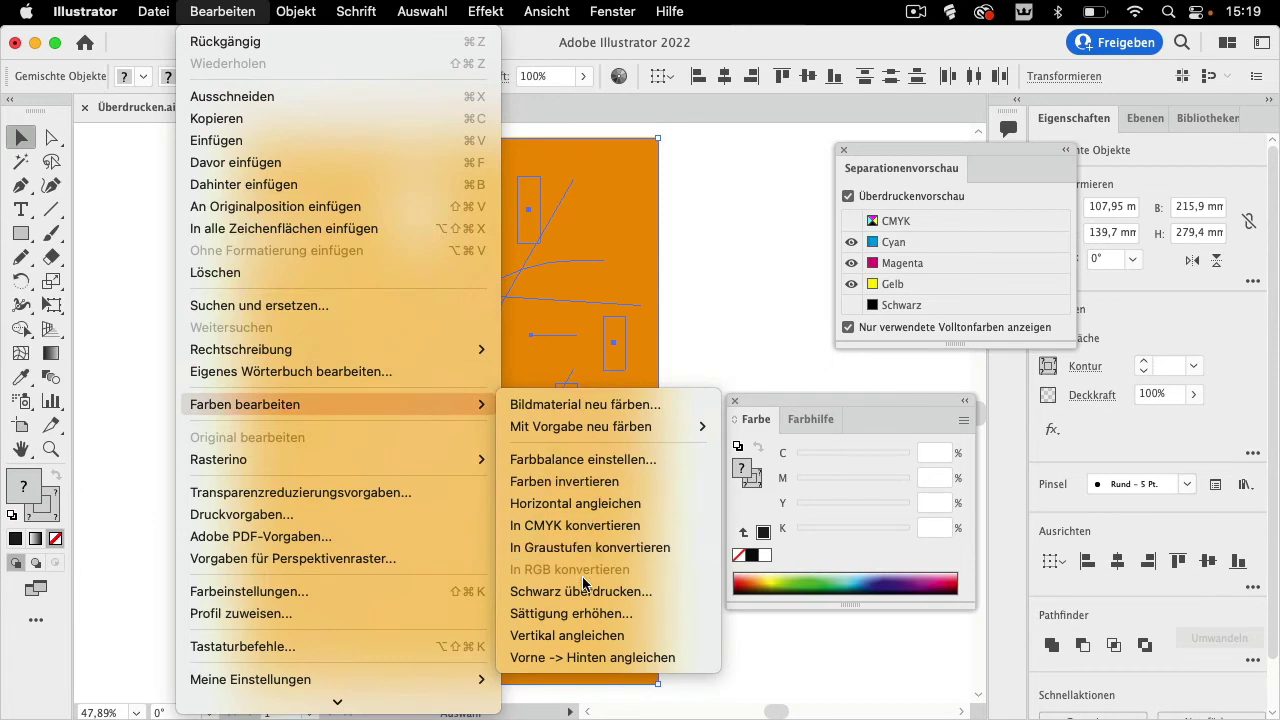
left_click(590, 592)
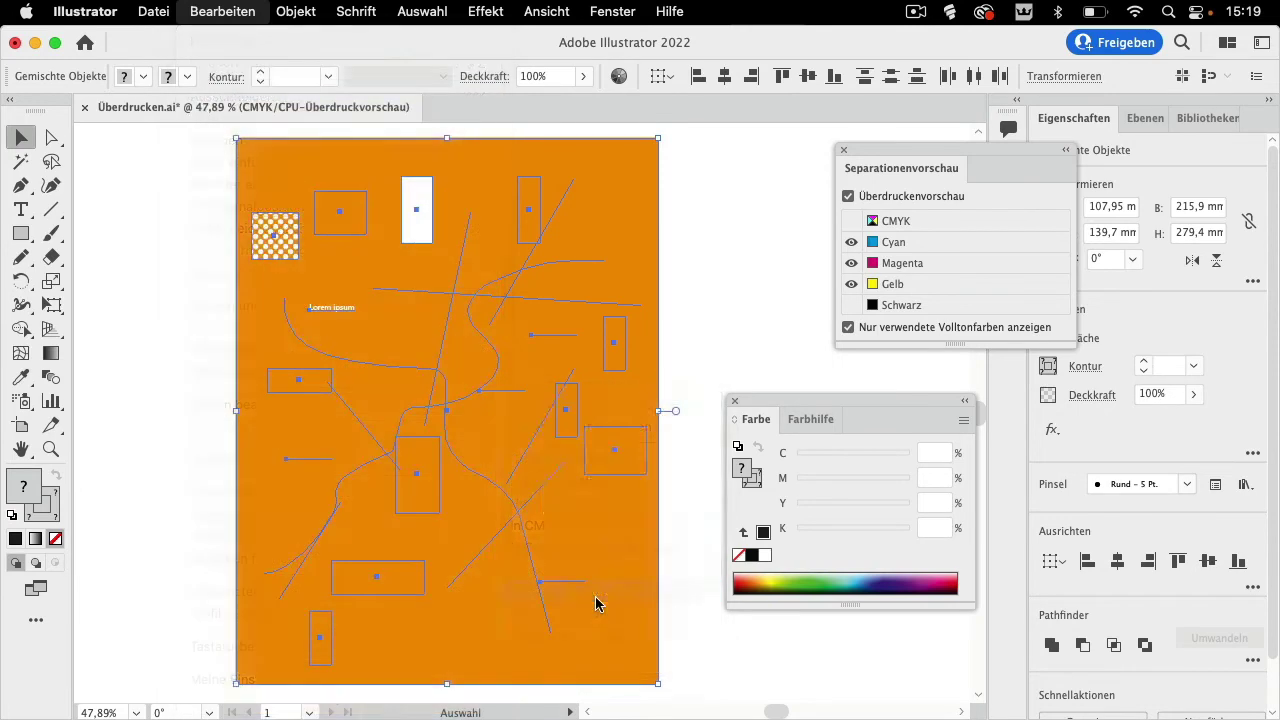
left_click(666, 263)
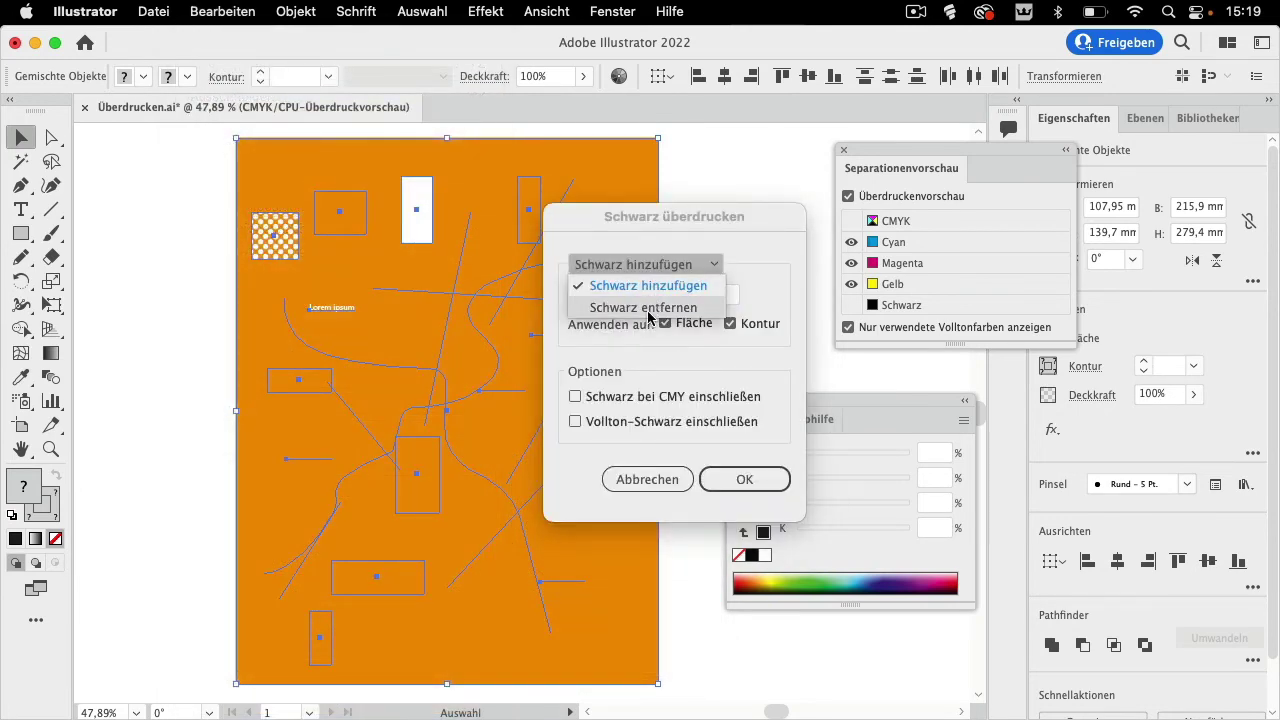
left_click(652, 307)
left_click(705, 295)
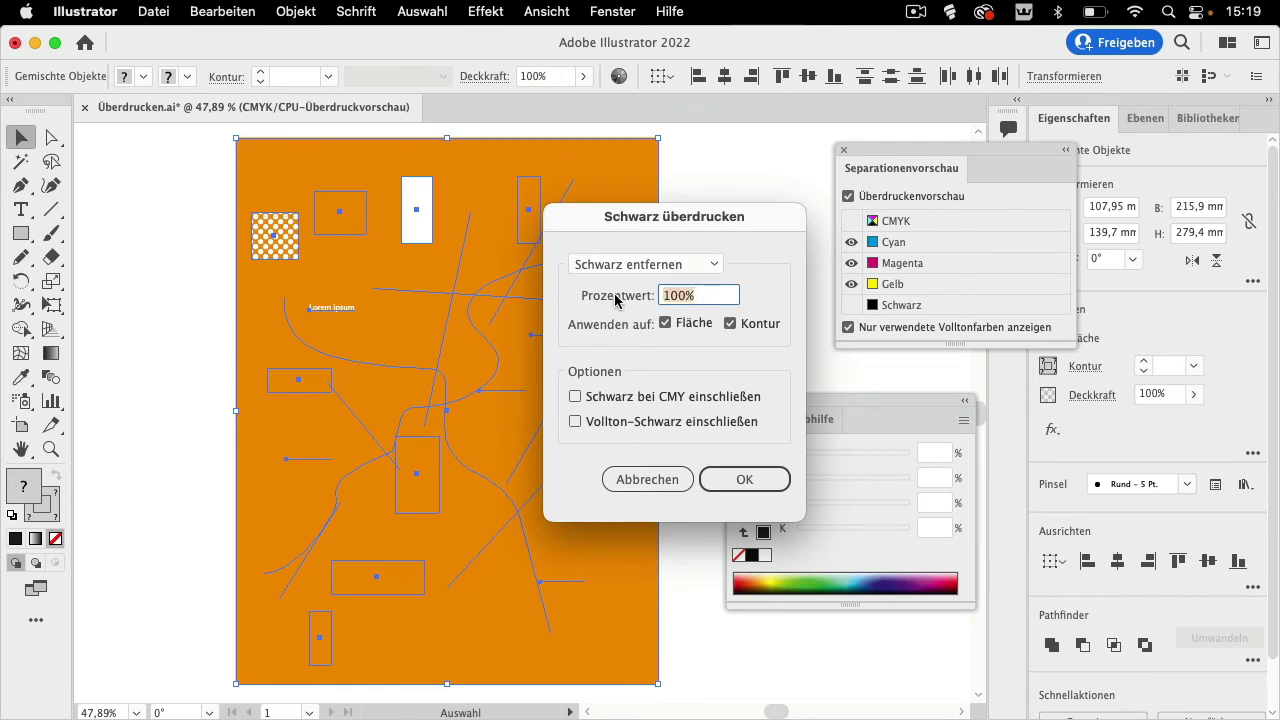
type("0")
left_click(743, 482)
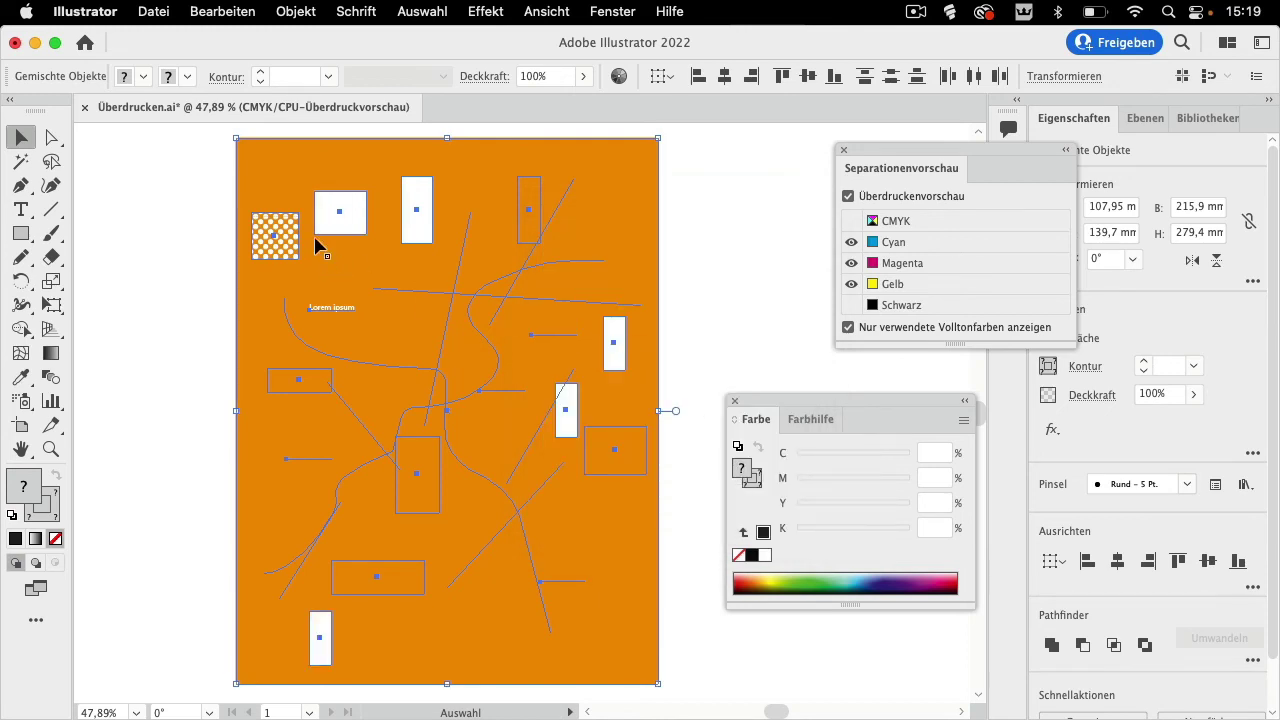
left_click(715, 169)
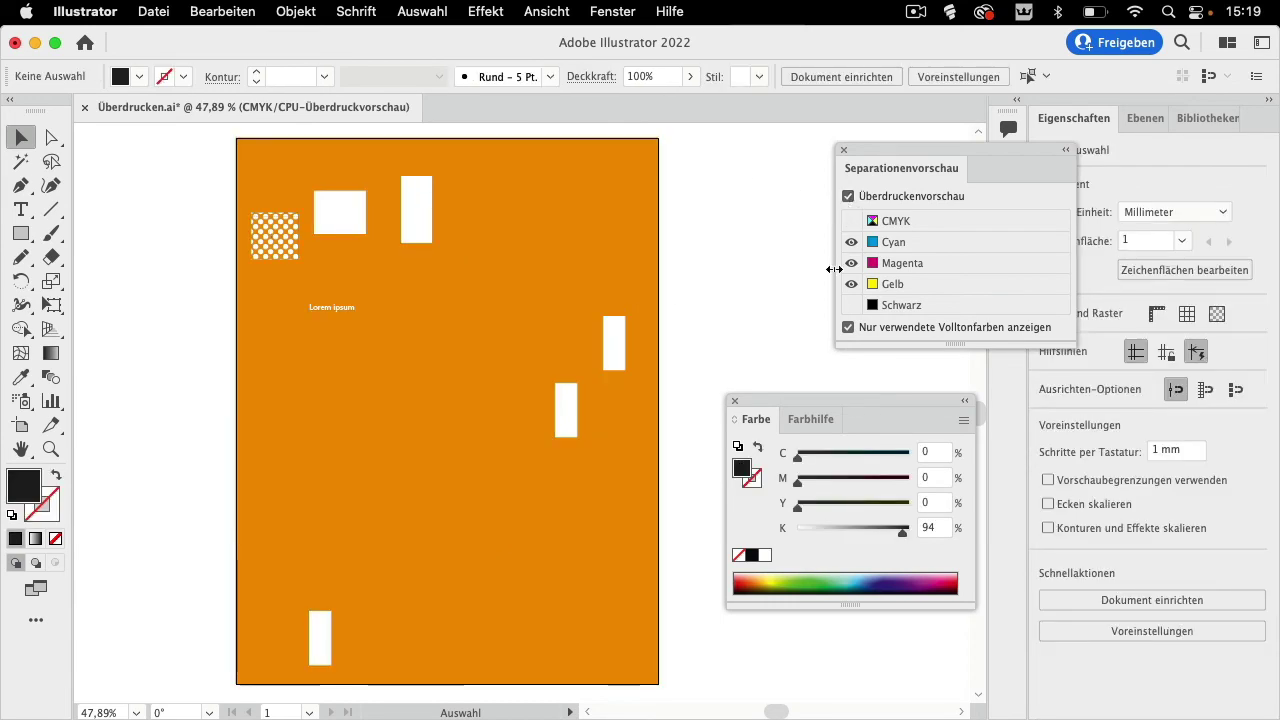
Step: Show the Schwarz plate again and toggle Überdruckenvorschau off and back on to compare
left_click(851, 305)
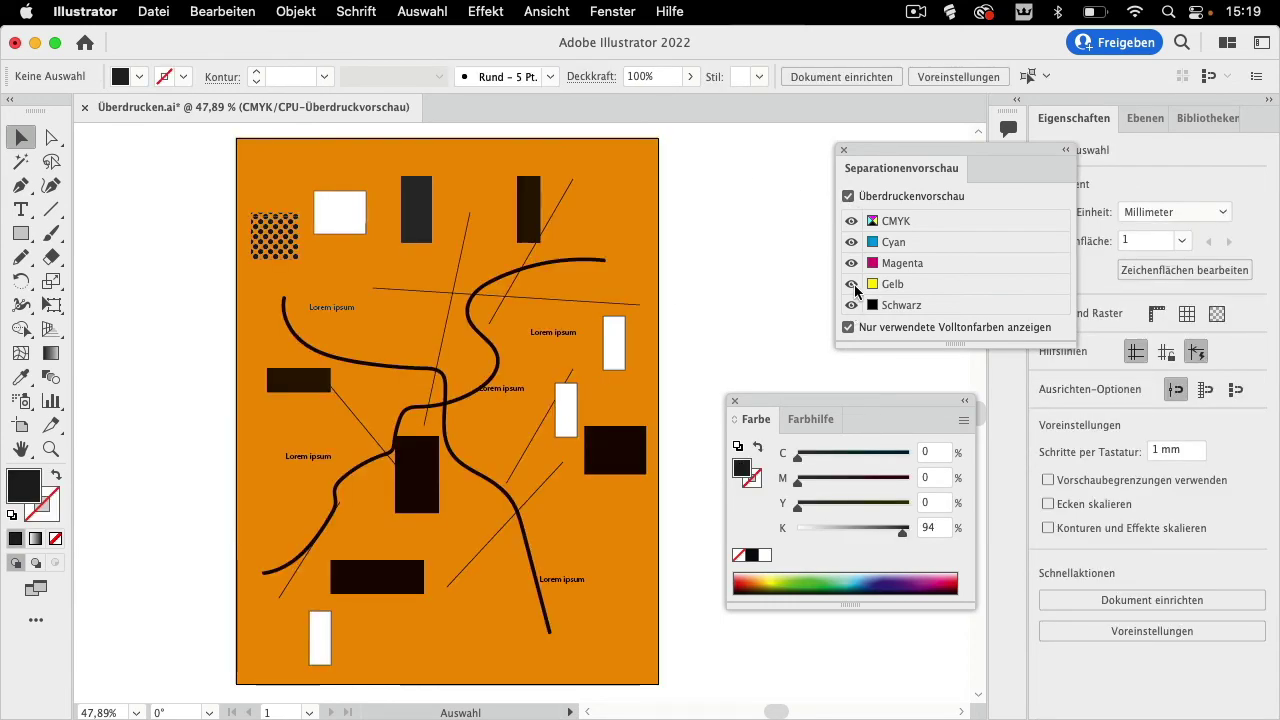
left_click(849, 197)
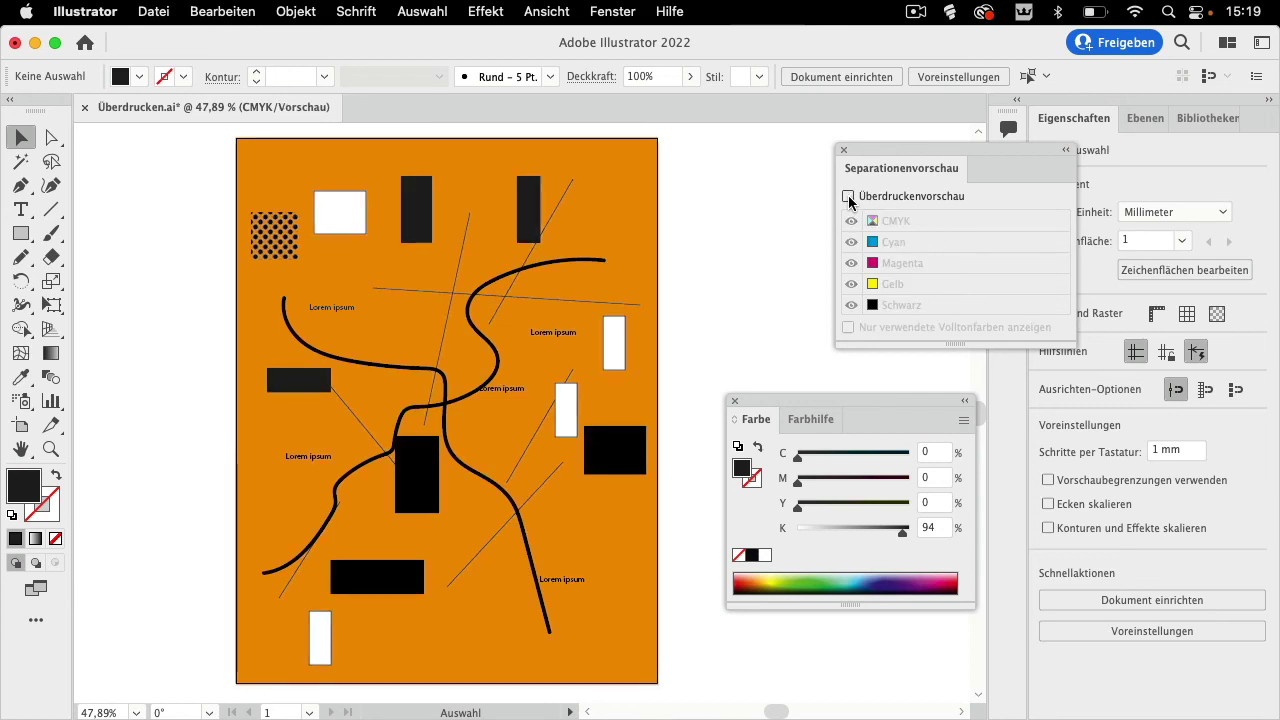
left_click(849, 197)
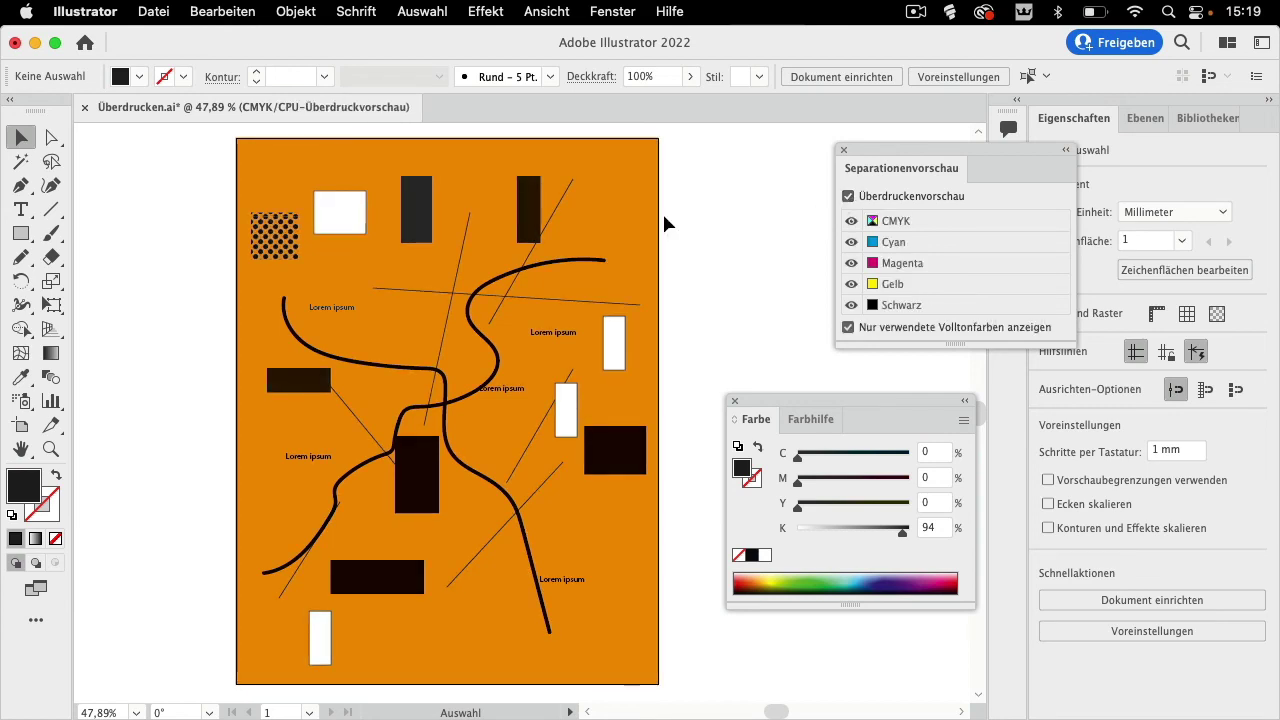